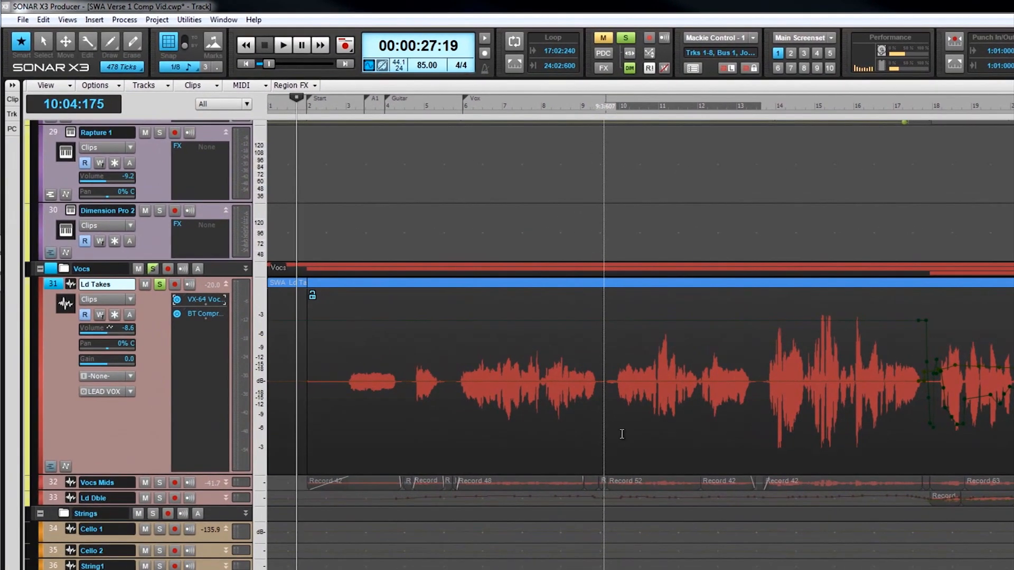
Create a Melodyne Region FX from the Ld Takes vocal phrase spanning about bars 10 to 13 and maximize its editor
{"action": "left_click_drag", "start_coordinate": [621, 434], "coordinate": [759, 437]}
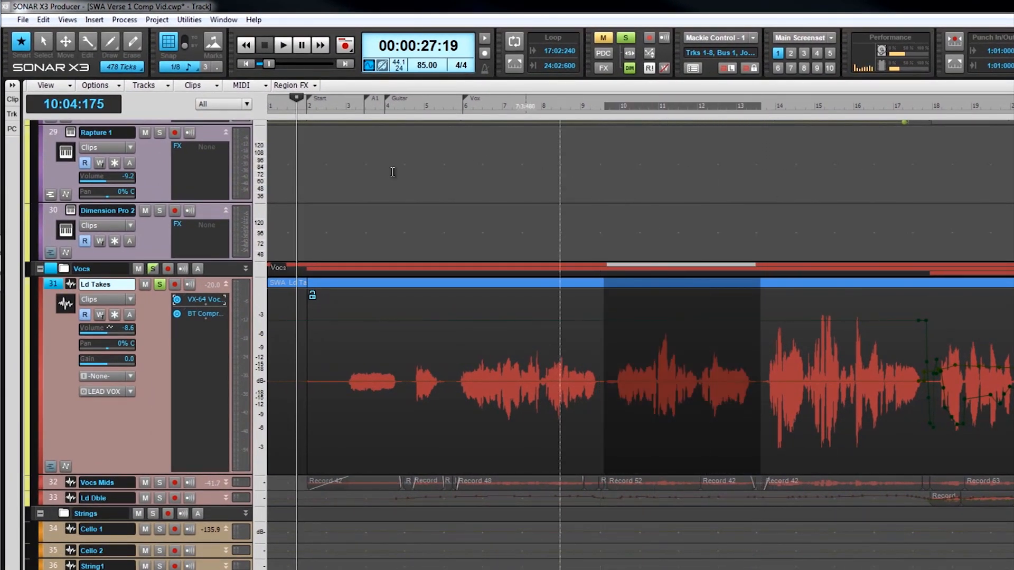
{"action": "left_click", "coordinate": [318, 90]}
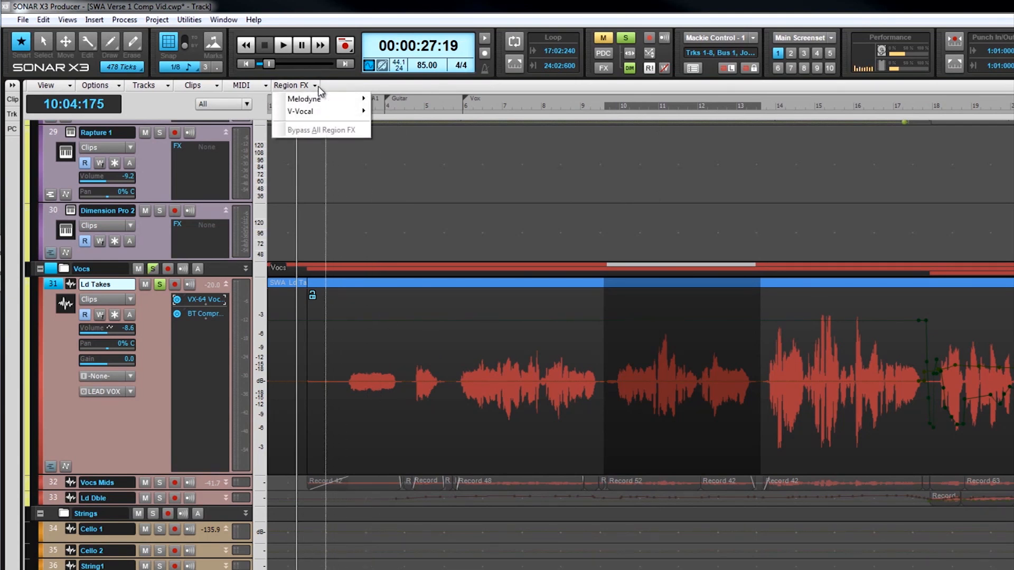
{"action": "mouse_move", "coordinate": [324, 99]}
{"action": "left_click", "coordinate": [398, 98]}
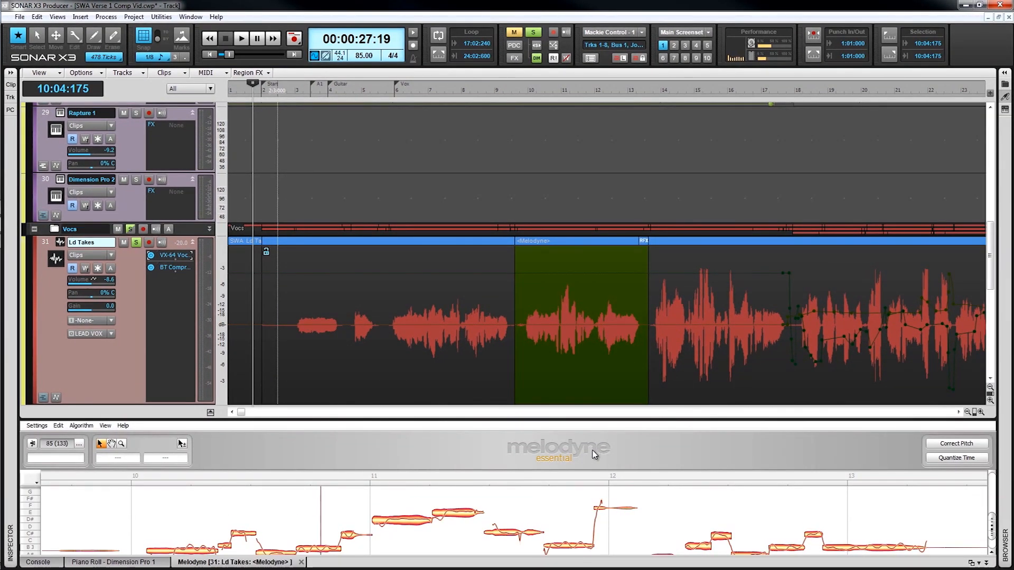
{"action": "key", "text": "ctrl+shift+d"}
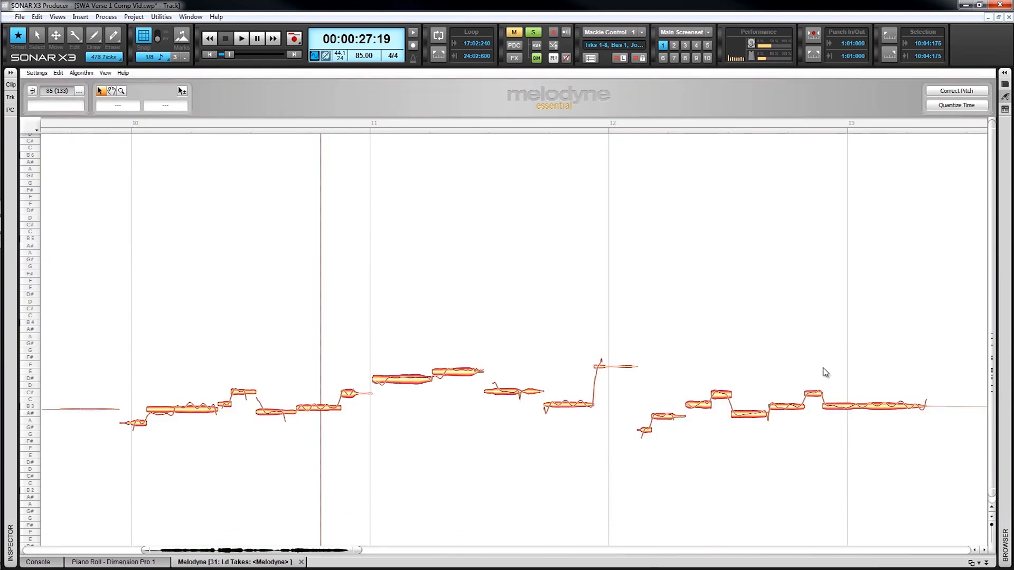
Show the Scales and Master Tuning controls beside the note editor's pitch ruler
{"action": "left_click_drag", "start_coordinate": [992, 123], "coordinate": [997, 430]}
{"action": "left_click_drag", "start_coordinate": [990, 492], "coordinate": [991, 422]}
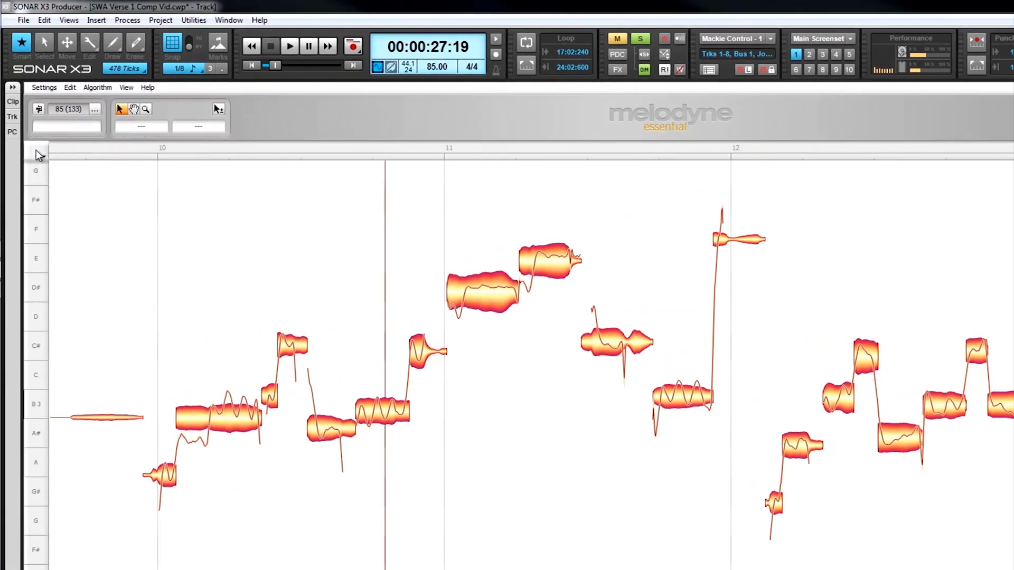
{"action": "left_click", "coordinate": [36, 153]}
{"action": "mouse_move", "coordinate": [34, 174]}
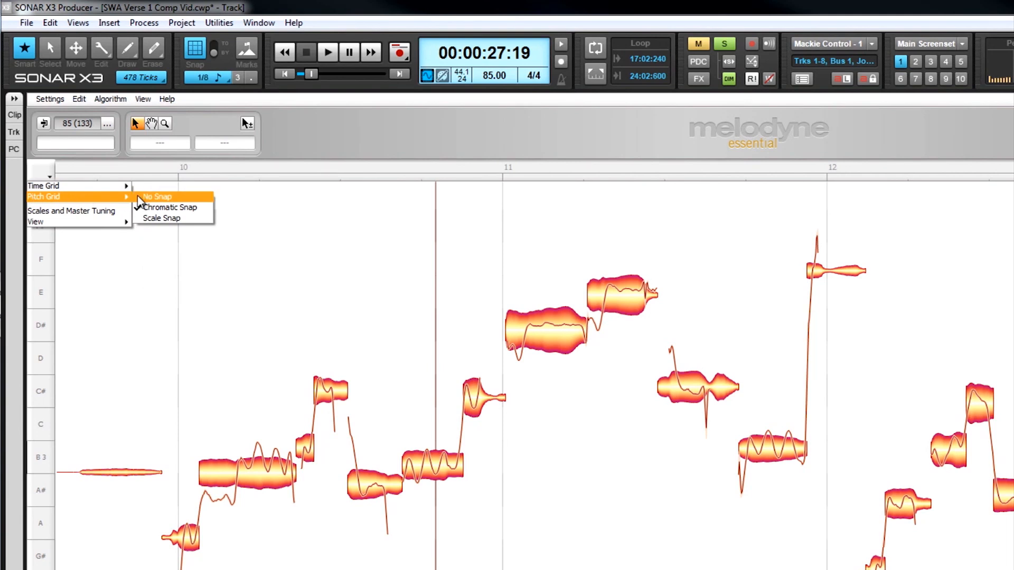
{"action": "left_click", "coordinate": [100, 211]}
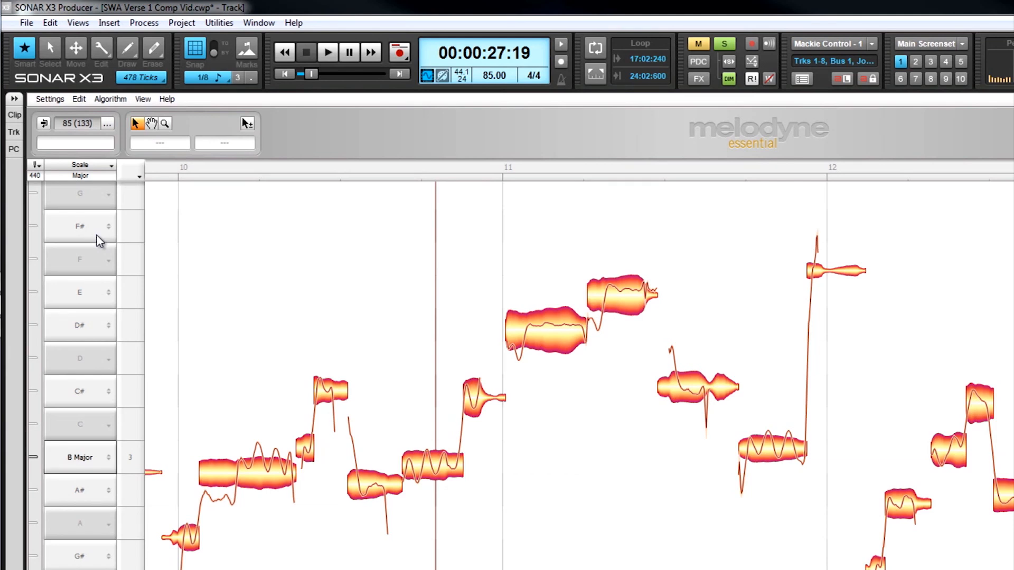
Examine the list of available scales through the C pitch entry and close it without choosing one
{"action": "left_click", "coordinate": [84, 429]}
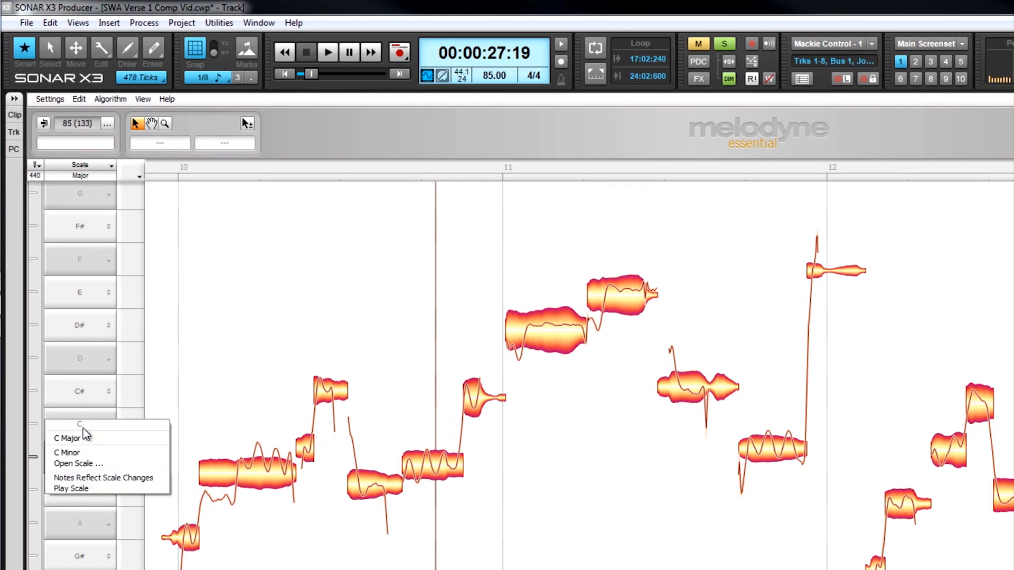
{"action": "left_click", "coordinate": [99, 464]}
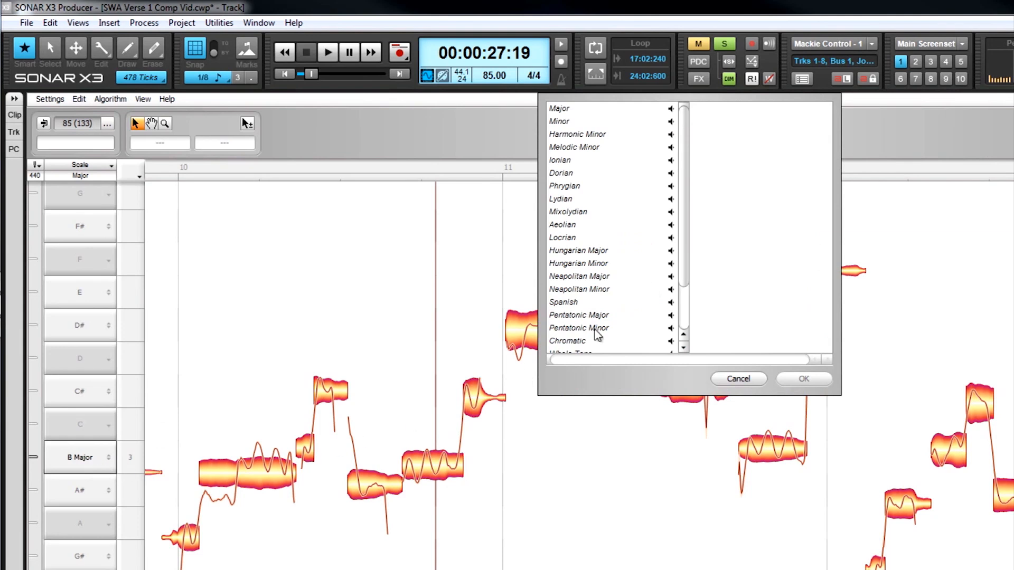
{"action": "scroll", "coordinate": [684, 235], "scroll_direction": "down", "scroll_amount": 2}
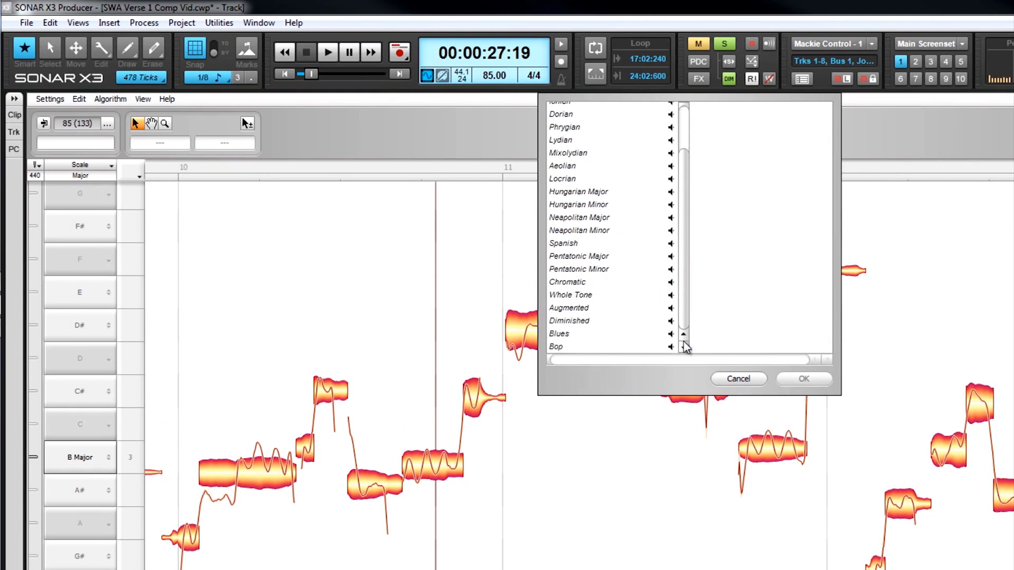
{"action": "scroll", "coordinate": [682, 237], "scroll_direction": "up", "scroll_amount": 1}
{"action": "scroll", "coordinate": [681, 232], "scroll_direction": "up", "scroll_amount": 1}
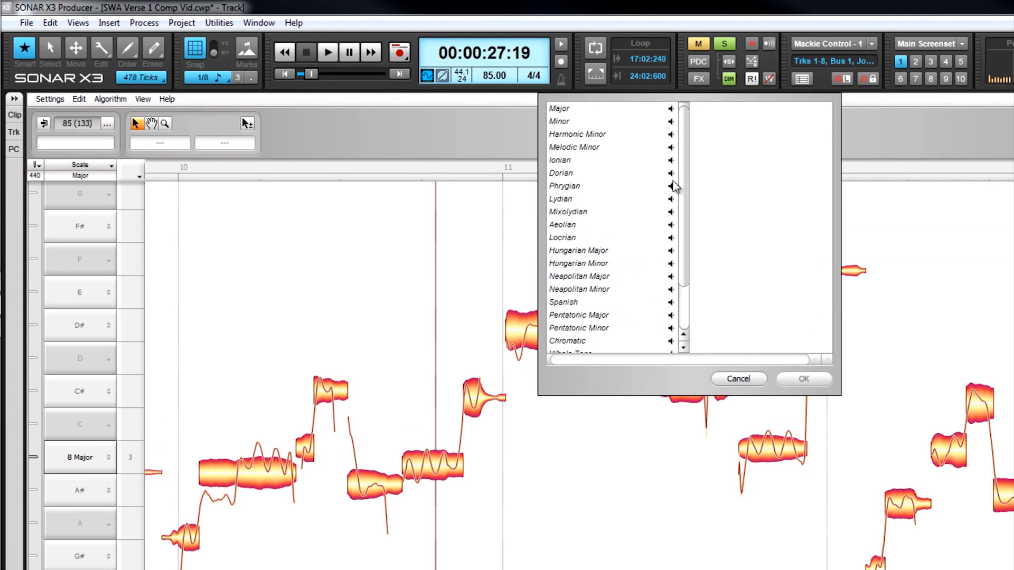
{"action": "left_click", "coordinate": [747, 380]}
Set the time grid to Dynamic and reduce the displayed size of the note blobs
{"action": "right_click", "coordinate": [598, 167]}
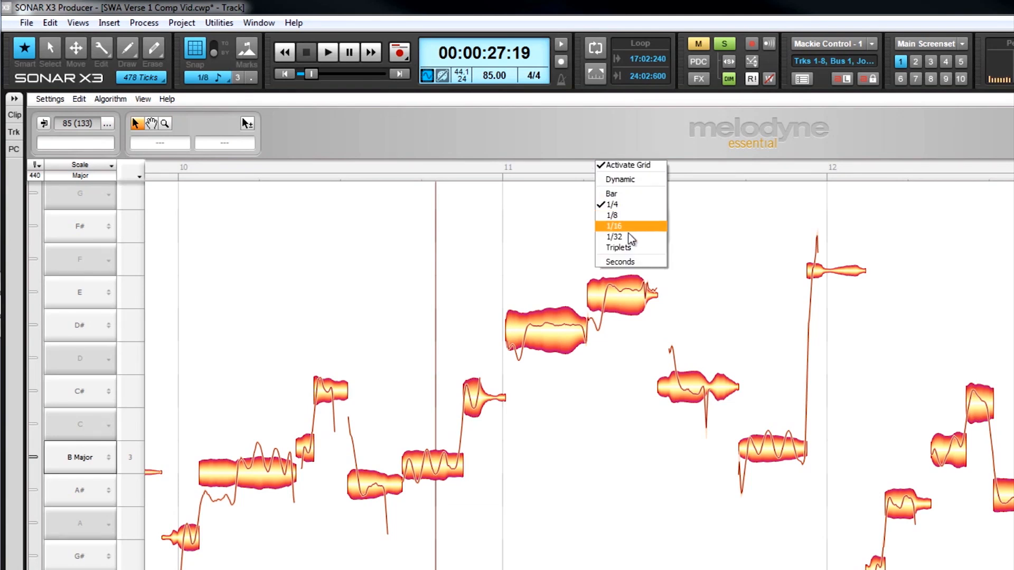
{"action": "left_click", "coordinate": [629, 180]}
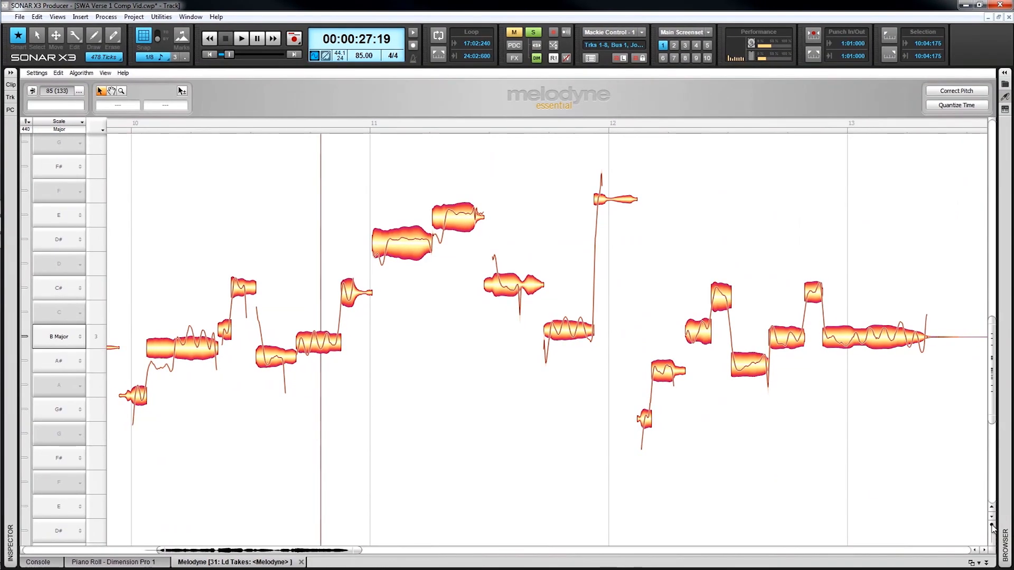
{"action": "left_click_drag", "start_coordinate": [992, 528], "coordinate": [992, 535]}
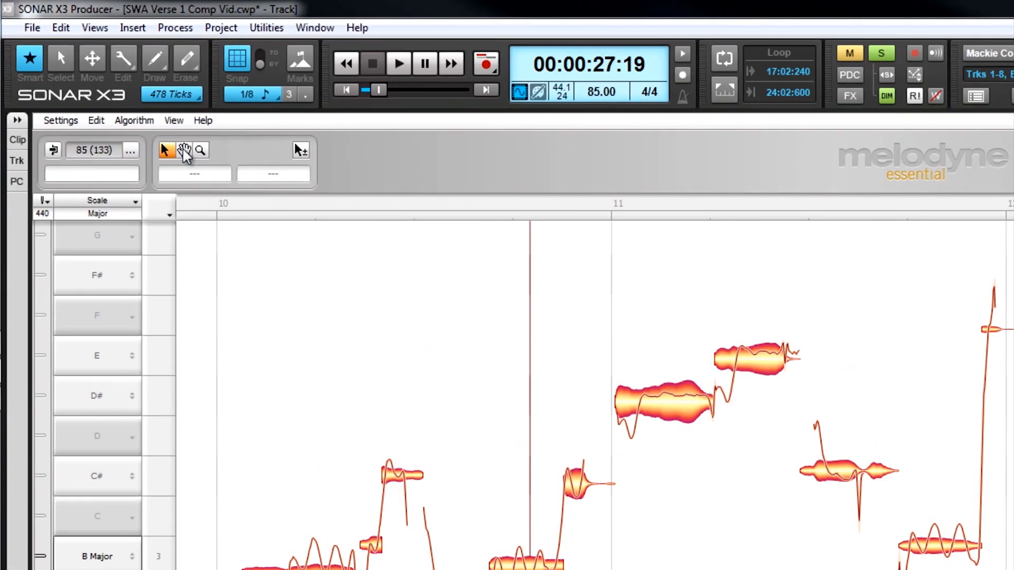
Try the Scroll and Zoom tools on the notes, return to the main tool and fit the phrase in view
{"action": "left_click", "coordinate": [183, 151]}
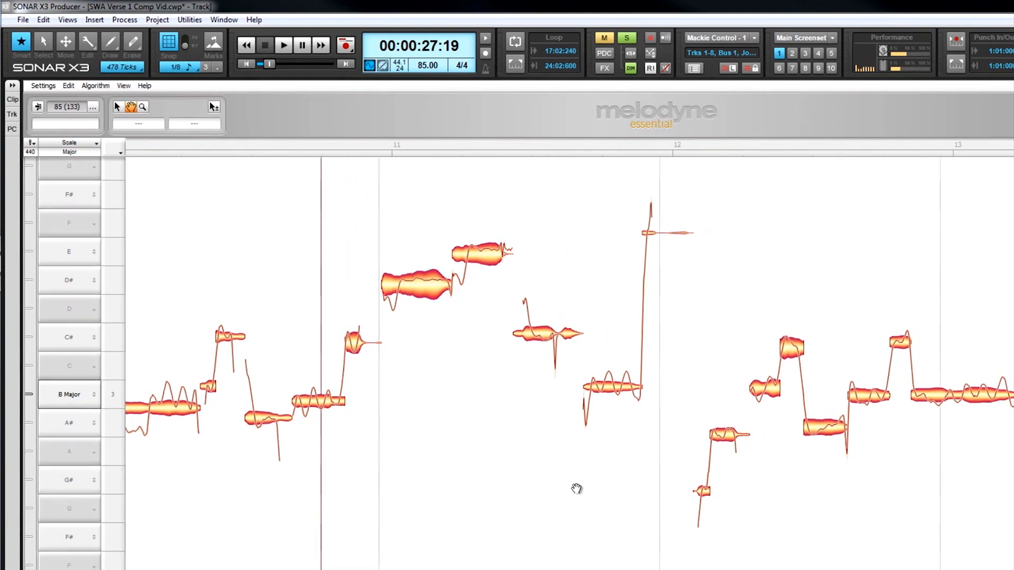
{"action": "left_click_drag", "start_coordinate": [576, 488], "coordinate": [668, 483]}
{"action": "left_click", "coordinate": [142, 108]}
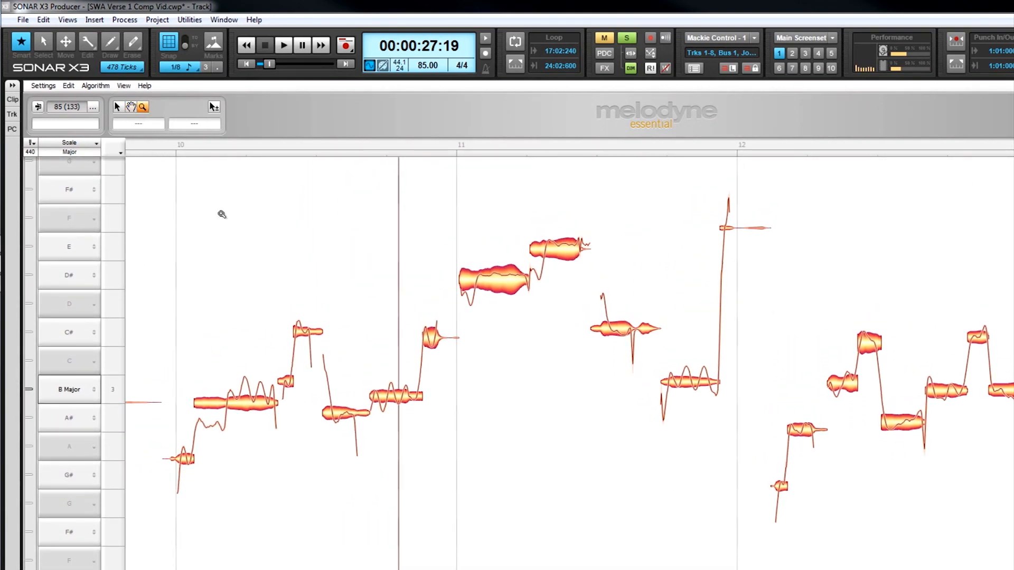
{"action": "mouse_move", "coordinate": [266, 257]}
{"action": "left_mouse_down"}
{"action": "mouse_move", "coordinate": [334, 255]}
{"action": "mouse_move", "coordinate": [243, 255]}
{"action": "mouse_move", "coordinate": [242, 227]}
{"action": "mouse_move", "coordinate": [243, 244]}
{"action": "mouse_move", "coordinate": [274, 280]}
{"action": "mouse_move", "coordinate": [250, 259]}
{"action": "left_mouse_up"}
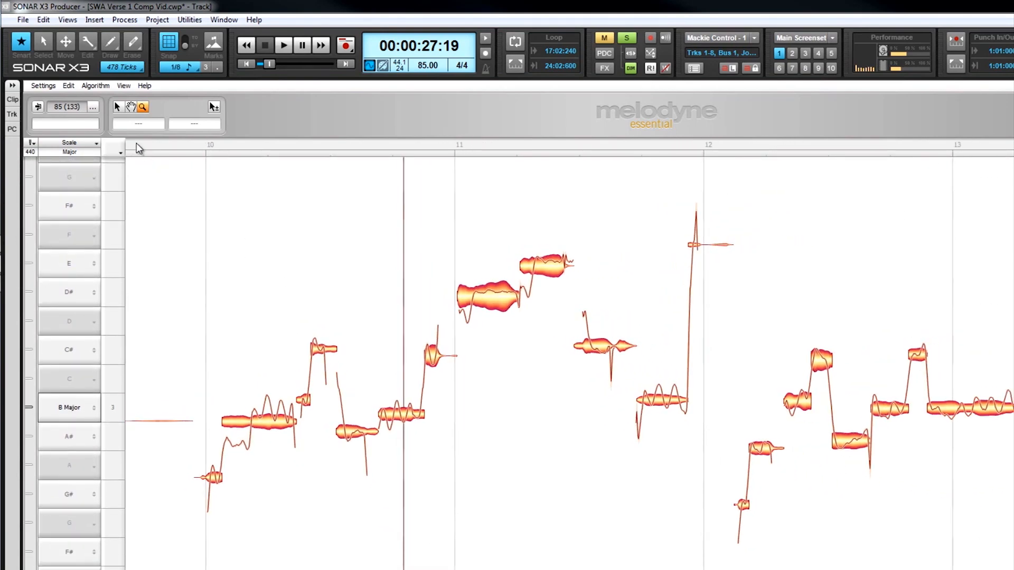
{"action": "left_click", "coordinate": [117, 106]}
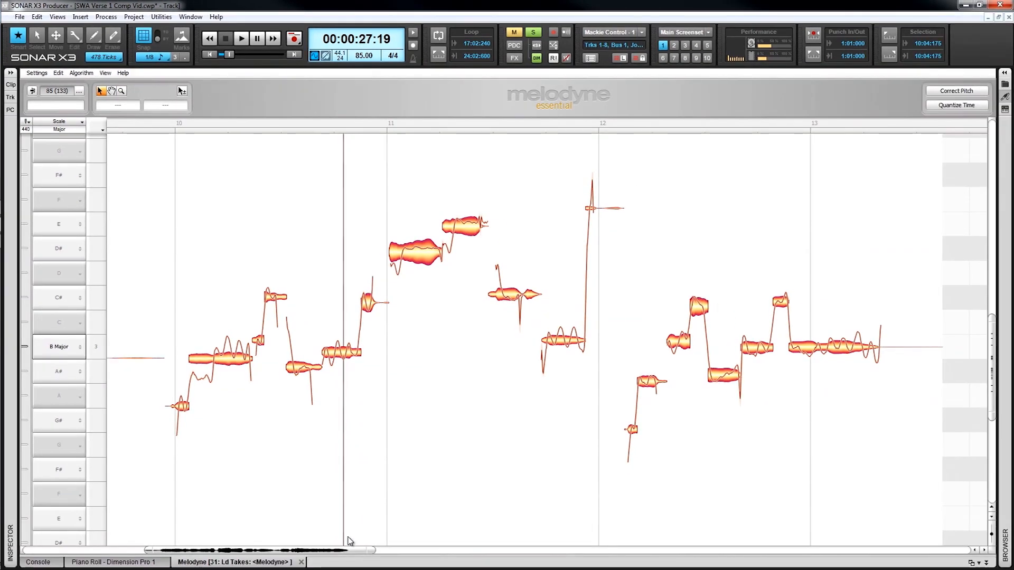
{"action": "left_click_drag", "start_coordinate": [374, 552], "coordinate": [343, 554]}
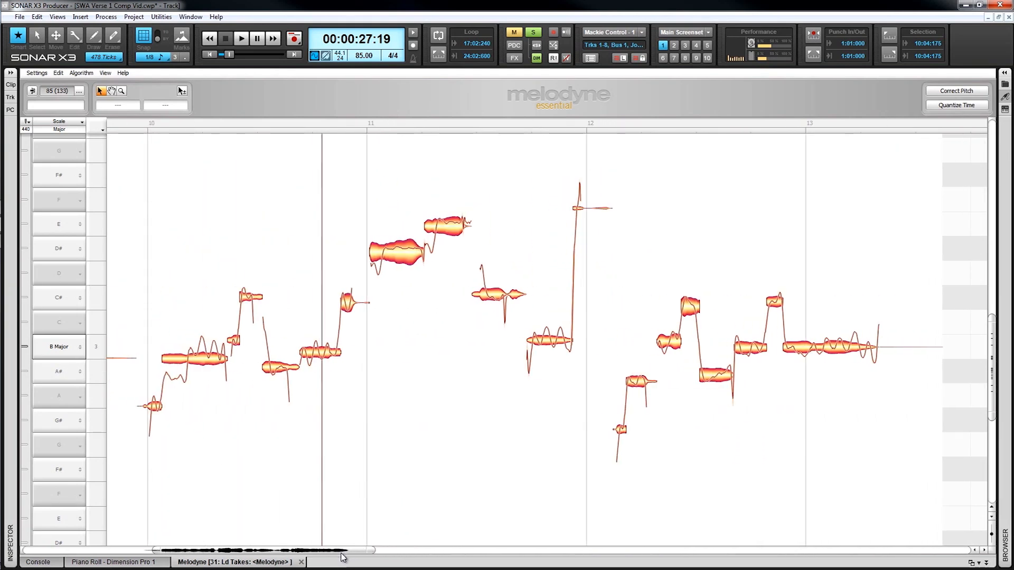
{"action": "mouse_move", "coordinate": [993, 356]}
{"action": "left_mouse_down"}
{"action": "mouse_move", "coordinate": [992, 335]}
{"action": "mouse_move", "coordinate": [992, 352]}
{"action": "left_mouse_up"}
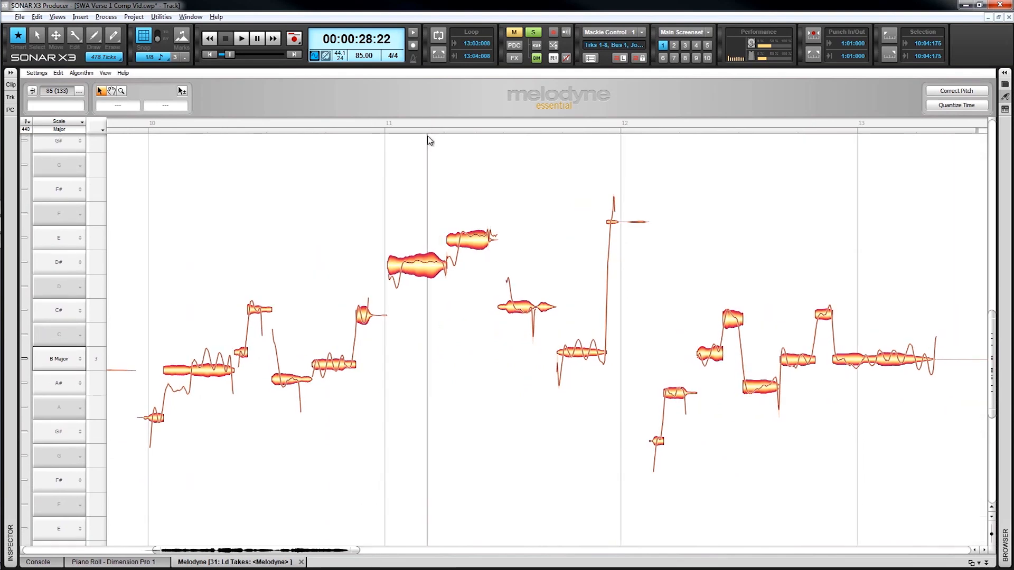
Audition the phrase from around bar 10 and set a loop range from 10:03:012 to 12:01:014
{"action": "mouse_move", "coordinate": [428, 137]}
{"action": "left_mouse_down"}
{"action": "mouse_move", "coordinate": [428, 164]}
{"action": "mouse_move", "coordinate": [429, 131]}
{"action": "left_mouse_up"}
{"action": "double_click", "coordinate": [157, 185]}
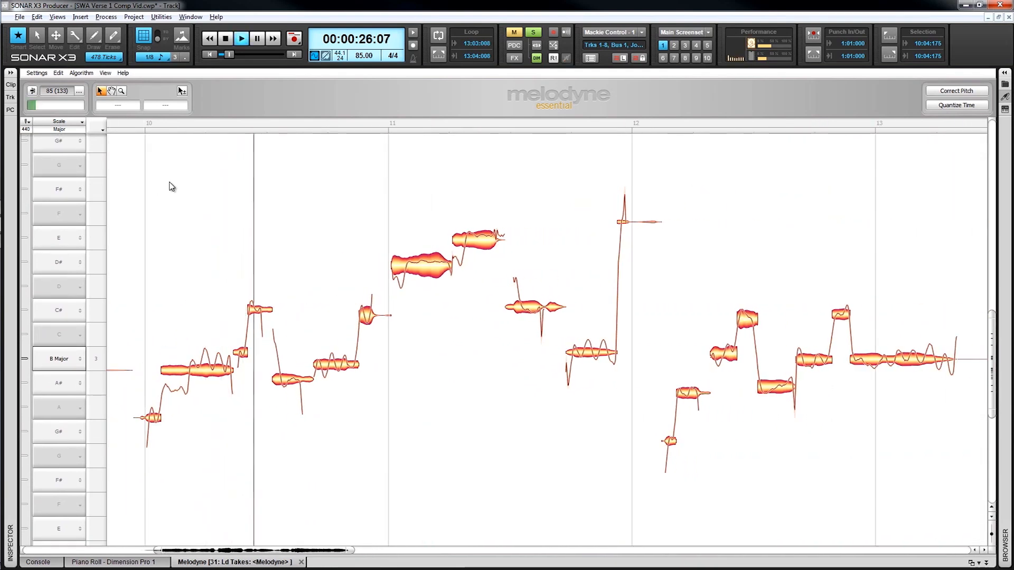
{"action": "left_click", "coordinate": [201, 125]}
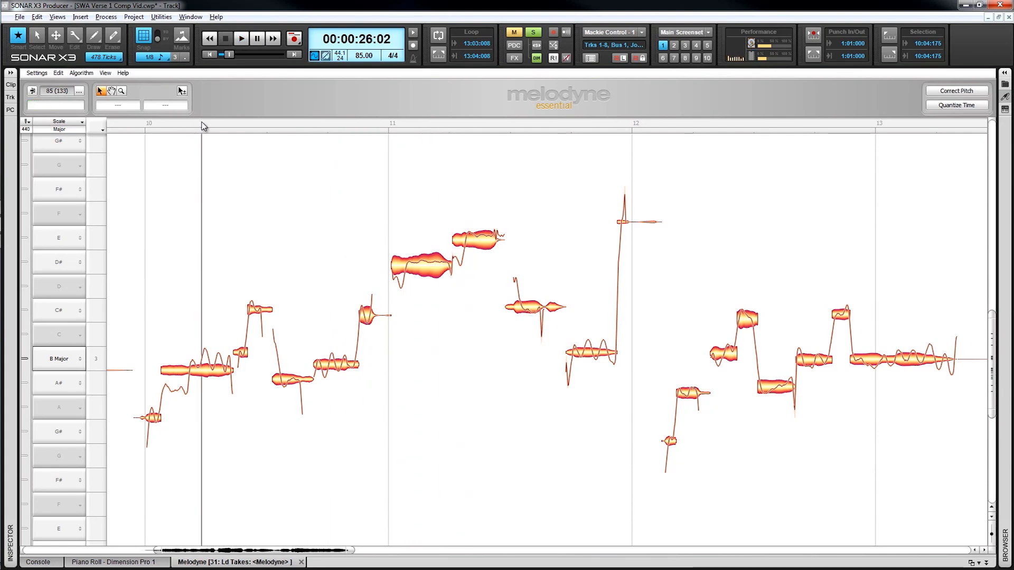
{"action": "left_click_drag", "start_coordinate": [202, 122], "coordinate": [469, 127]}
{"action": "left_click_drag", "start_coordinate": [312, 132], "coordinate": [632, 132]}
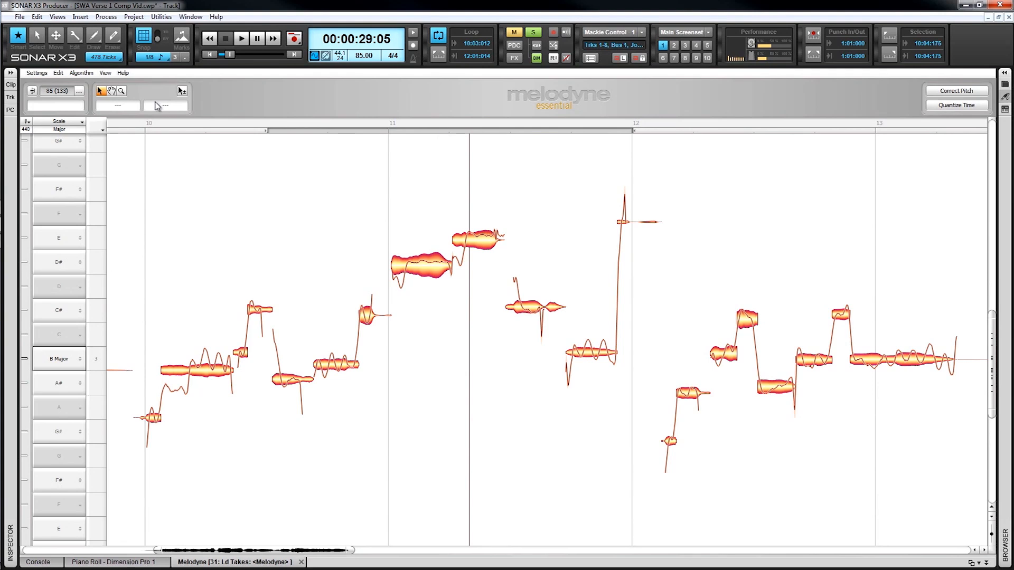
Try the Percussive algorithm on the vocal clip and switch it back to Melodic
{"action": "left_click", "coordinate": [80, 74]}
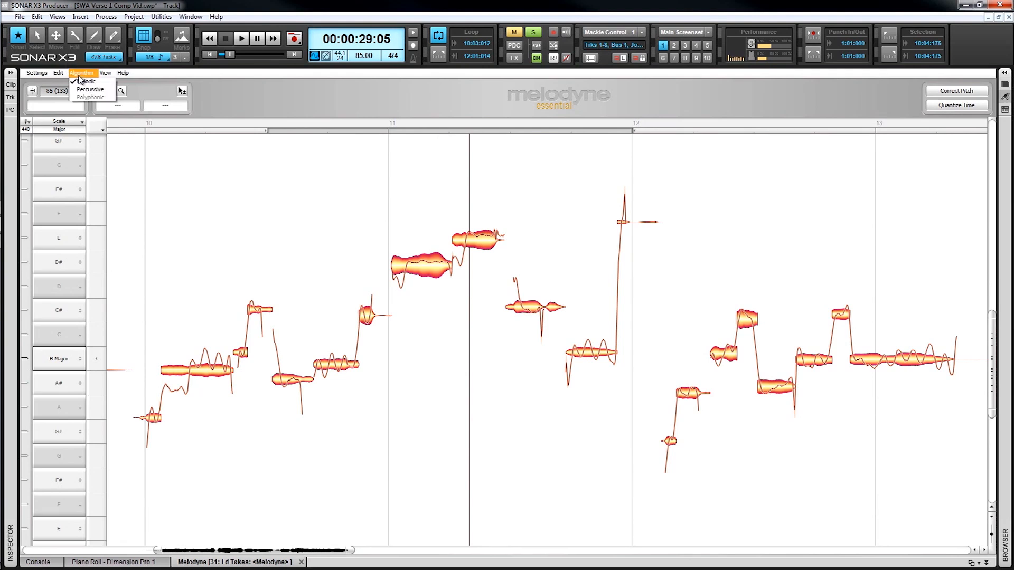
{"action": "left_click", "coordinate": [90, 93]}
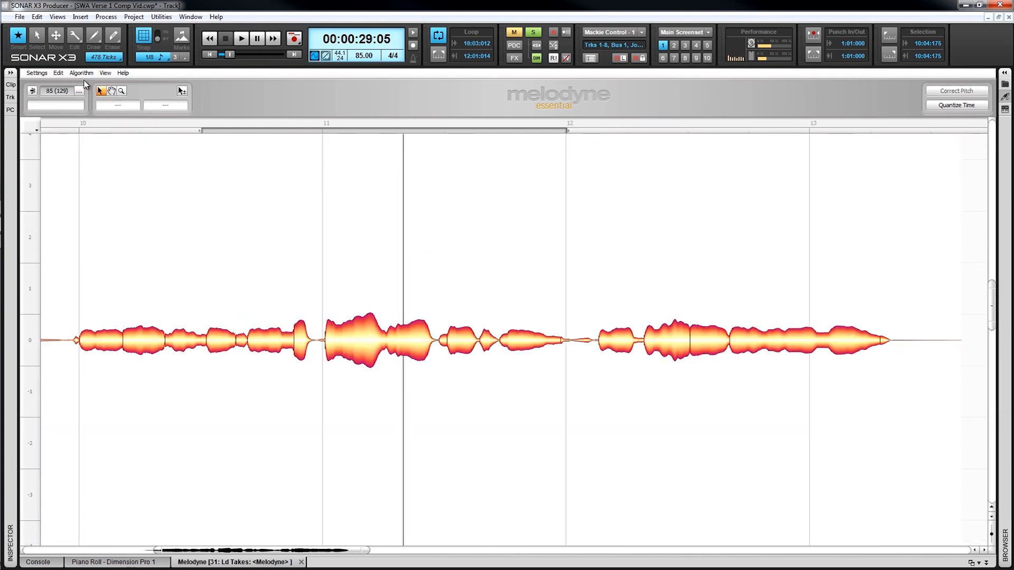
{"action": "left_click", "coordinate": [82, 74]}
{"action": "left_click", "coordinate": [86, 84]}
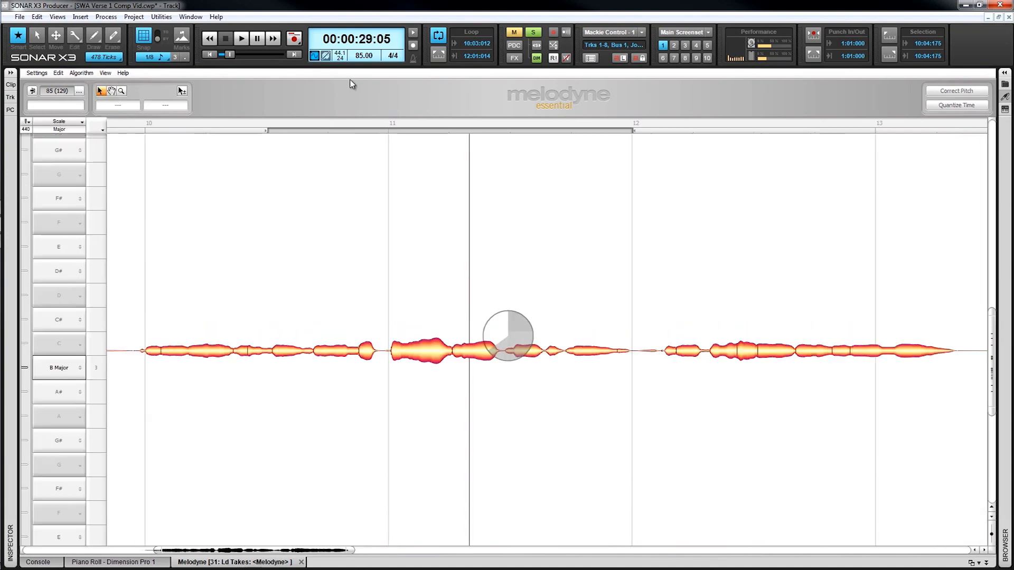
Select two single notes in bar 11 in turn, select all notes of bars 10 and 11, and clear the selection
{"action": "left_click", "coordinate": [423, 275]}
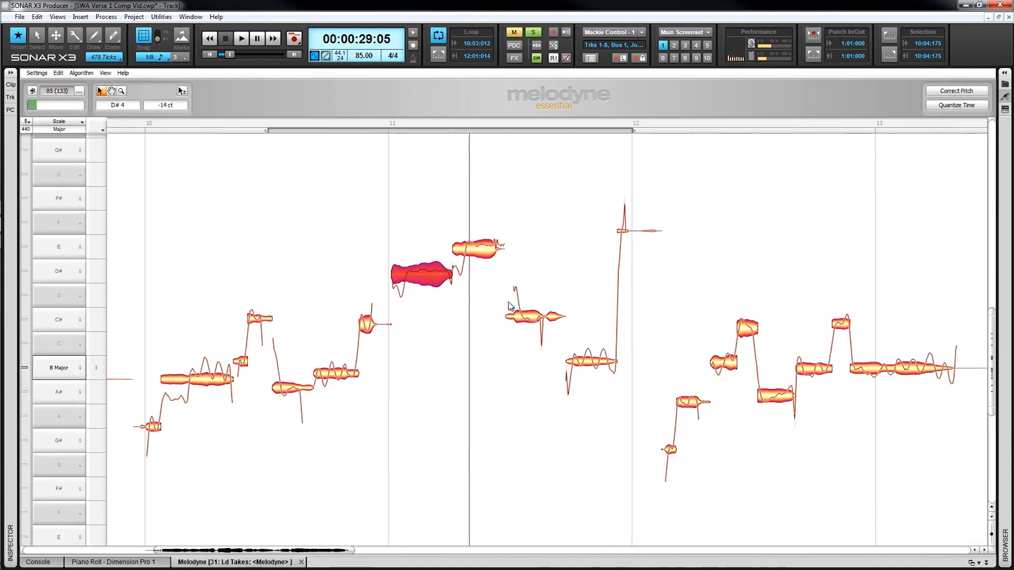
{"action": "left_click", "coordinate": [537, 321]}
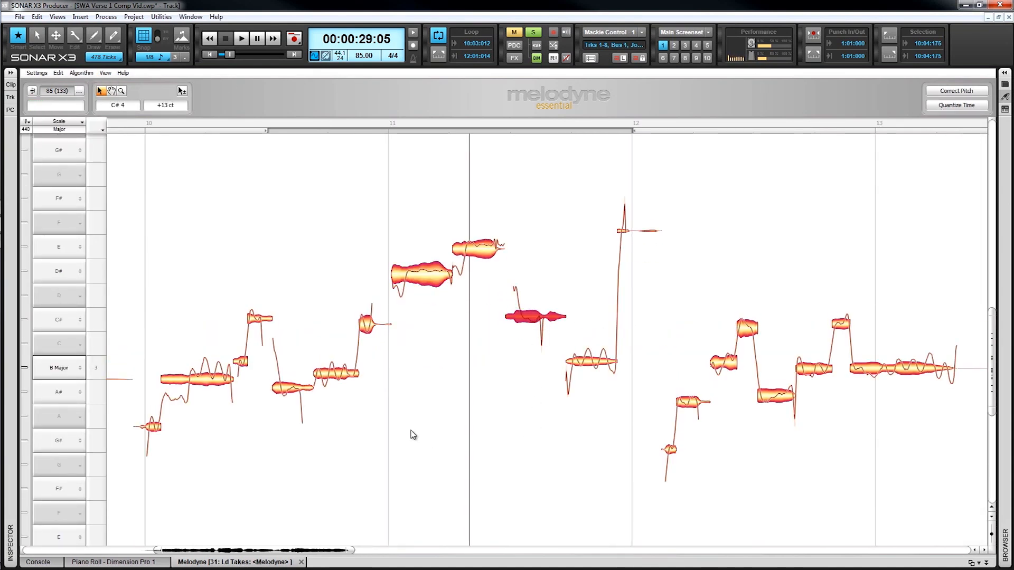
{"action": "left_click_drag", "start_coordinate": [144, 213], "coordinate": [622, 481]}
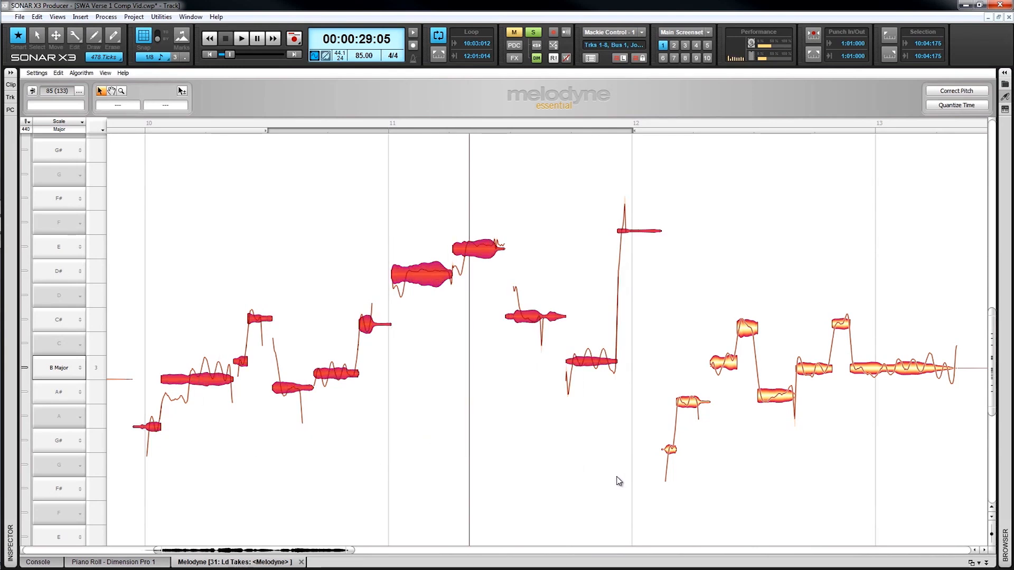
{"action": "left_click", "coordinate": [619, 481]}
Raise the D# 4 note at the start of bar 11 to +38 cents
{"action": "left_click", "coordinate": [431, 279]}
{"action": "mouse_move", "coordinate": [431, 279]}
{"action": "left_mouse_down"}
{"action": "mouse_move", "coordinate": [431, 255]}
{"action": "mouse_move", "coordinate": [433, 278]}
{"action": "mouse_move", "coordinate": [433, 268]}
{"action": "left_mouse_up"}
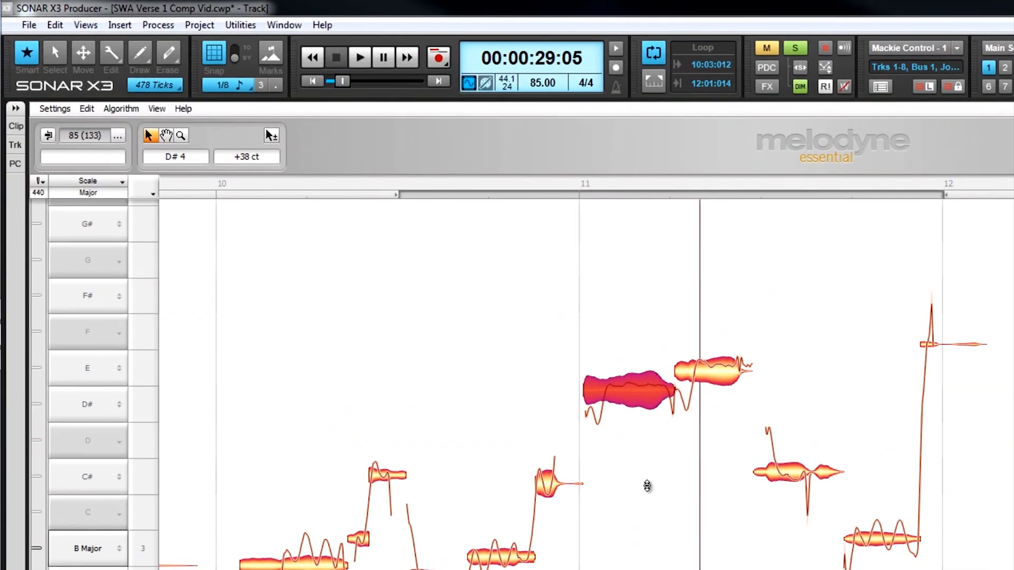
{"action": "left_click", "coordinate": [715, 379]}
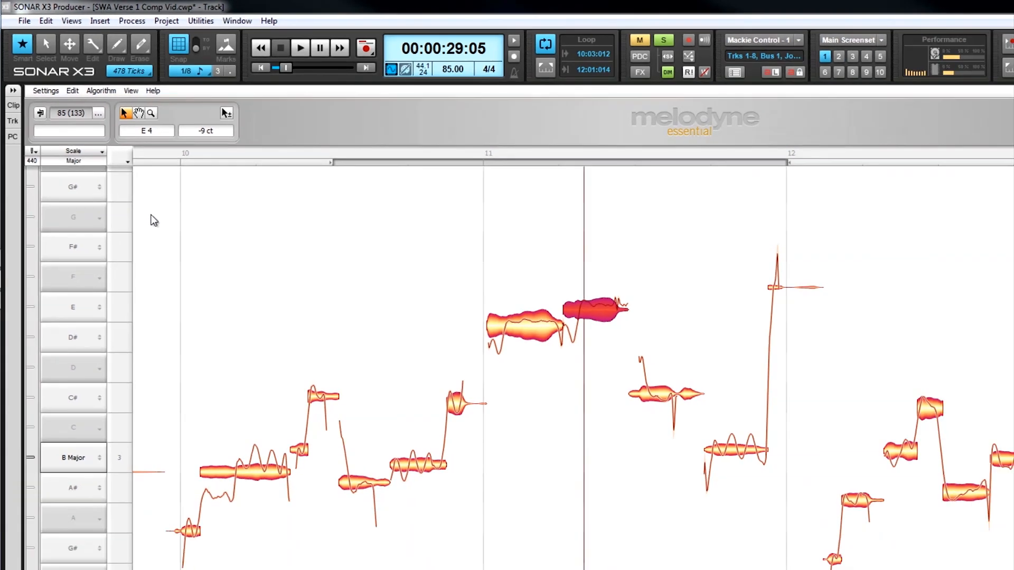
Try Correct Pitch on the notes of bars 10 and 11 with pitch center at 12 % and 5 %, toggling Snap to B Major
{"action": "left_click_drag", "start_coordinate": [180, 257], "coordinate": [688, 534]}
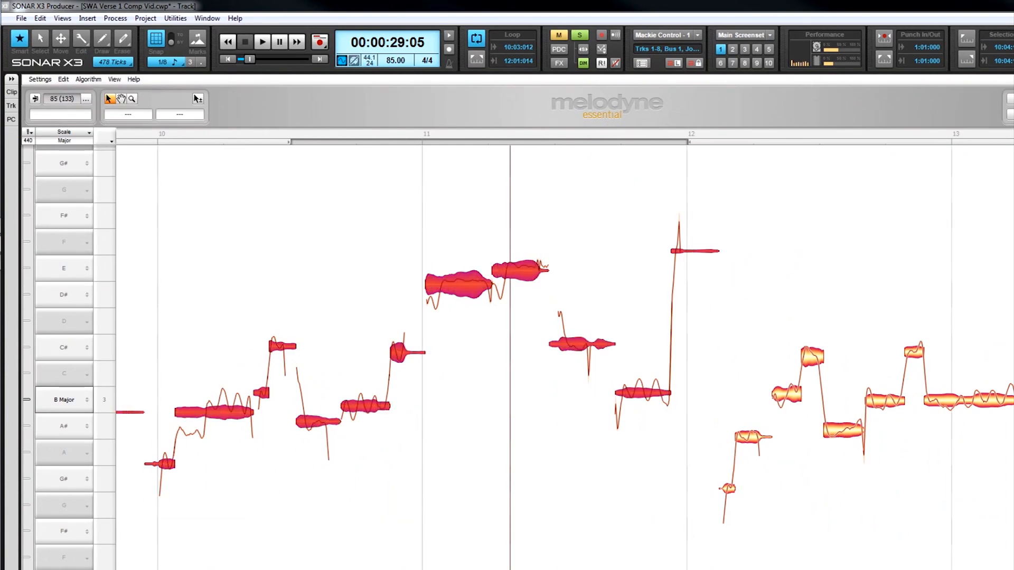
{"action": "left_click", "coordinate": [1010, 99]}
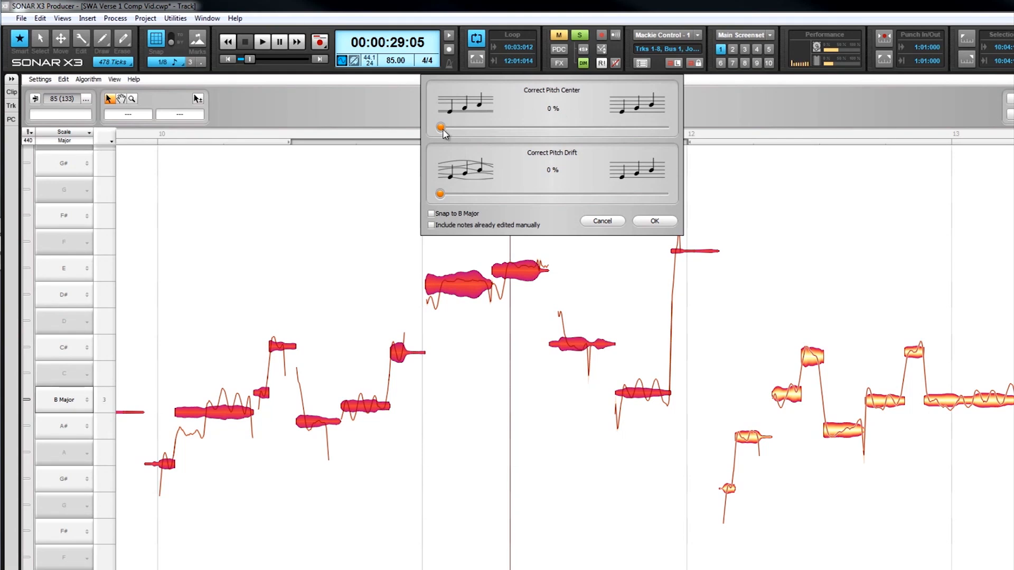
{"action": "left_click_drag", "start_coordinate": [444, 132], "coordinate": [471, 129]}
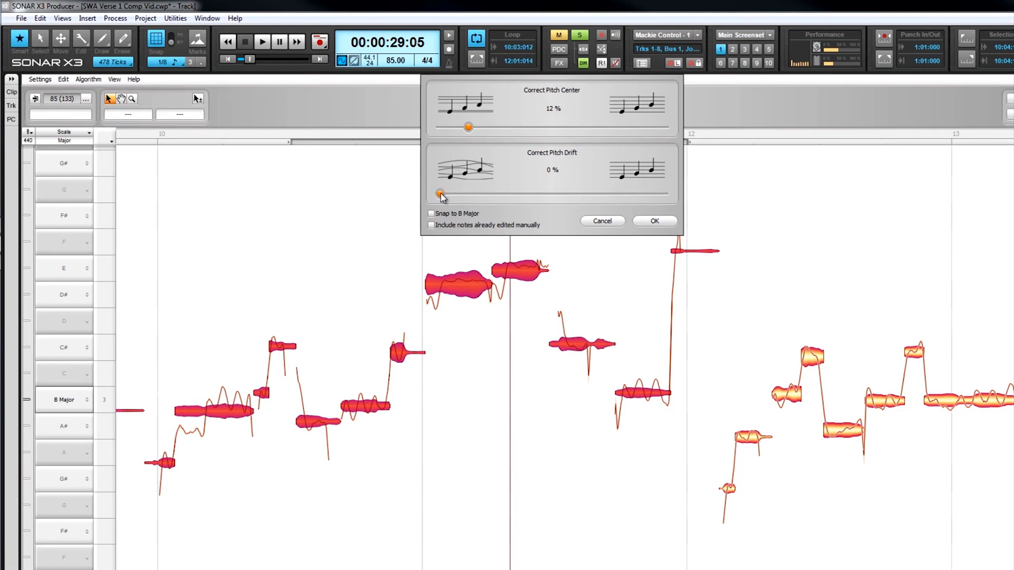
{"action": "left_click", "coordinate": [431, 214]}
{"action": "left_click_drag", "start_coordinate": [469, 127], "coordinate": [453, 148]}
{"action": "left_click", "coordinate": [431, 214]}
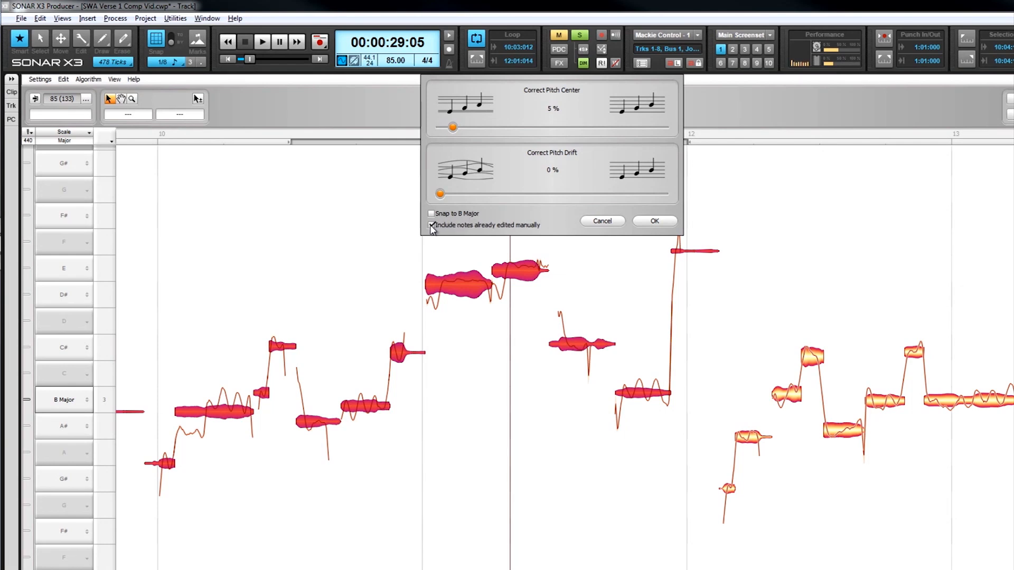
{"action": "mouse_move", "coordinate": [440, 194]}
{"action": "left_mouse_down"}
{"action": "mouse_move", "coordinate": [639, 194]}
{"action": "mouse_move", "coordinate": [440, 196]}
{"action": "left_mouse_up"}
{"action": "left_click", "coordinate": [602, 223]}
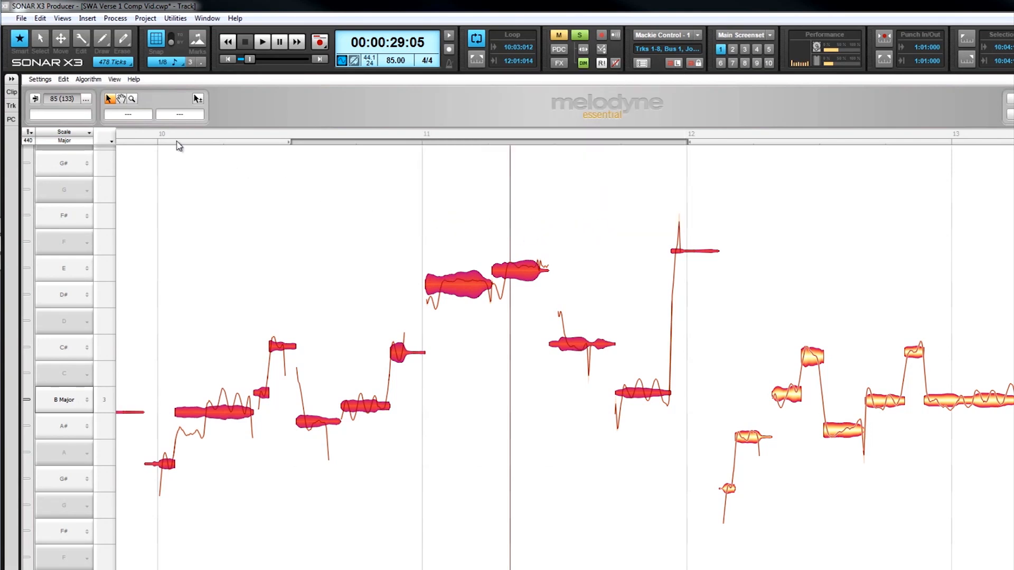
Compare the edited notes with the unedited original and reselect the notes of bars 10 and 11
{"action": "left_click", "coordinate": [35, 99]}
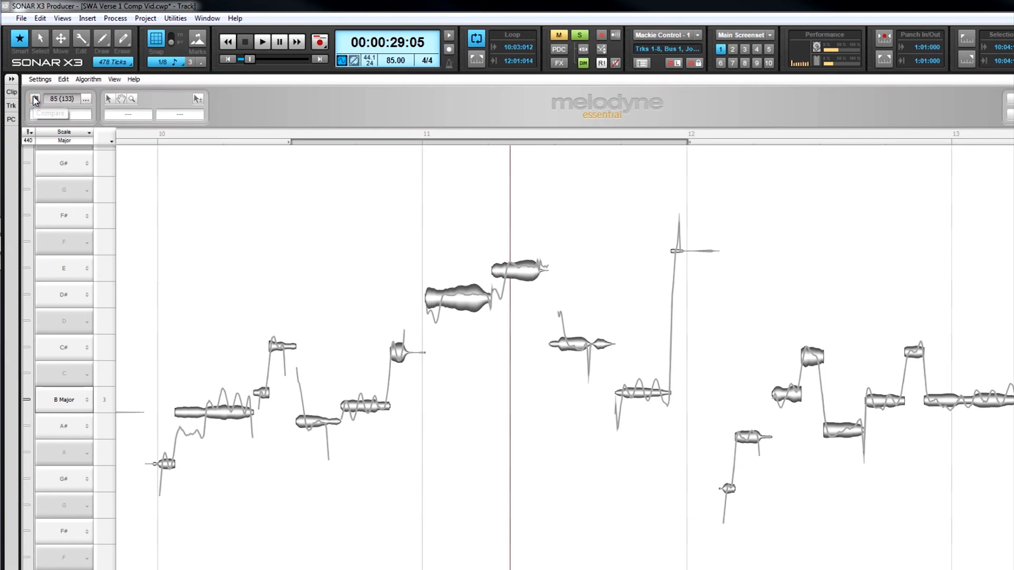
{"action": "left_click", "coordinate": [35, 100]}
{"action": "left_click_drag", "start_coordinate": [142, 211], "coordinate": [693, 528]}
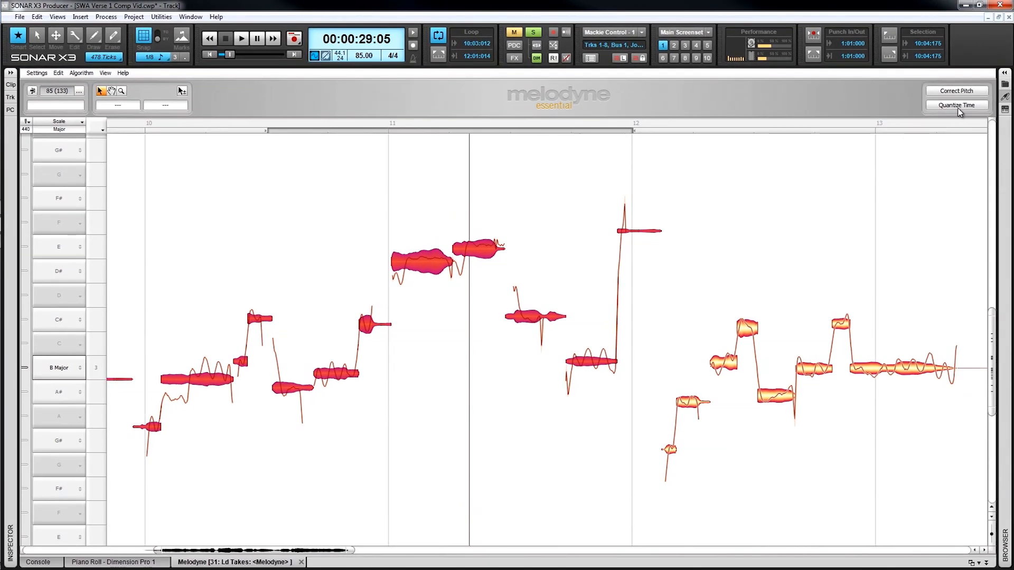
Try Quantize Time on the selected notes with groove references 1/16, 1/16 T and None, and discard the quantization
{"action": "left_click", "coordinate": [958, 108]}
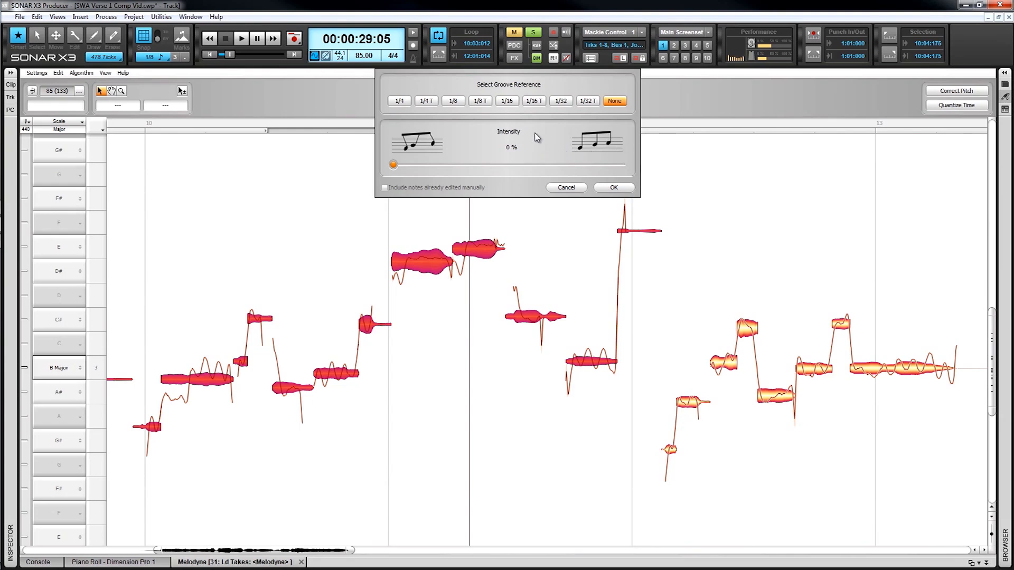
{"action": "left_click", "coordinate": [507, 100]}
{"action": "left_click", "coordinate": [533, 100]}
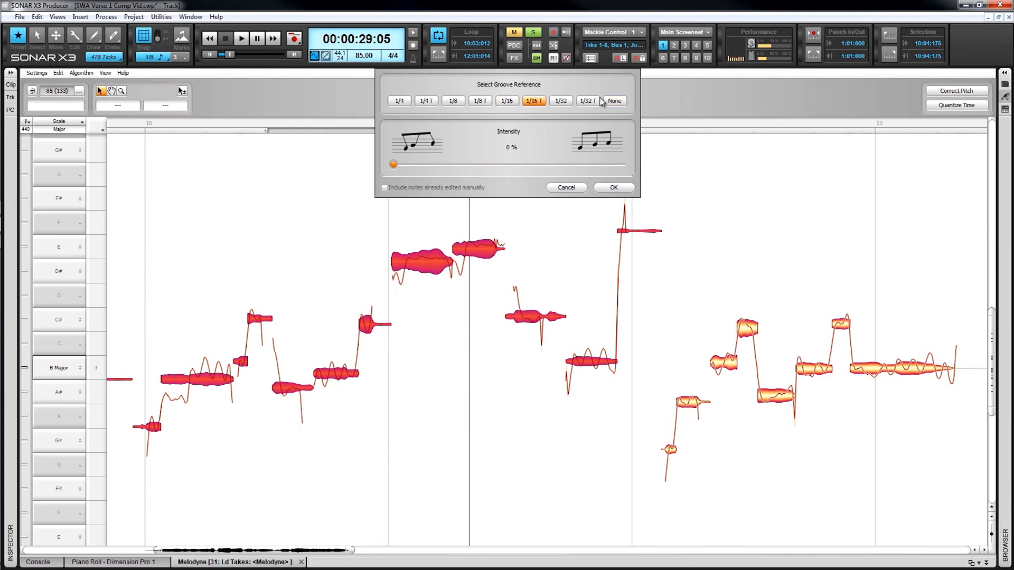
{"action": "left_click", "coordinate": [614, 101]}
{"action": "mouse_move", "coordinate": [397, 168]}
{"action": "left_mouse_down"}
{"action": "mouse_move", "coordinate": [616, 176]}
{"action": "mouse_move", "coordinate": [389, 169]}
{"action": "left_mouse_up"}
{"action": "left_click", "coordinate": [564, 188]}
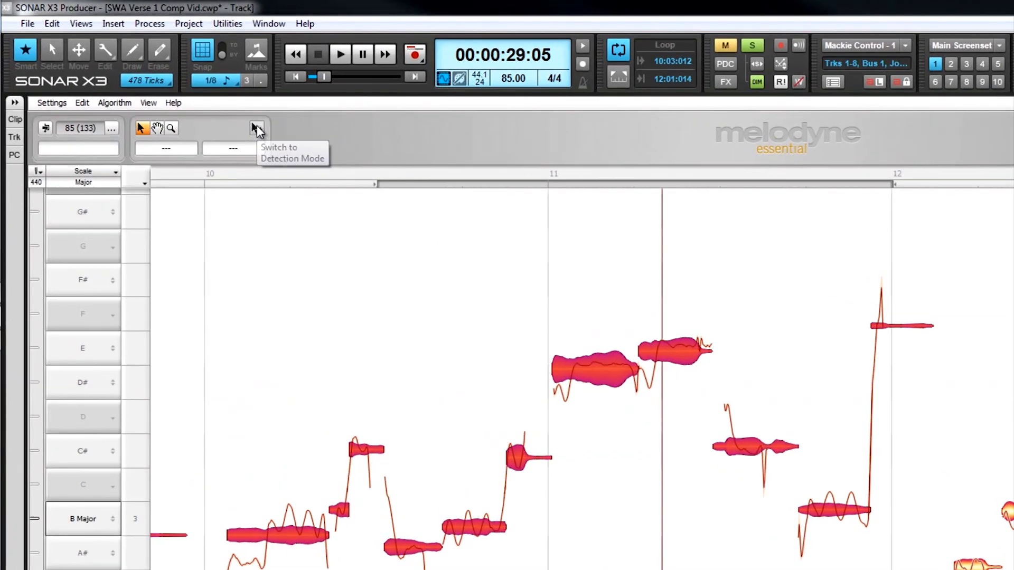
In Detection Mode, try the lower-octave alternative for the E 4 note, restore its original octave, and select that note
{"action": "left_click", "coordinate": [182, 91]}
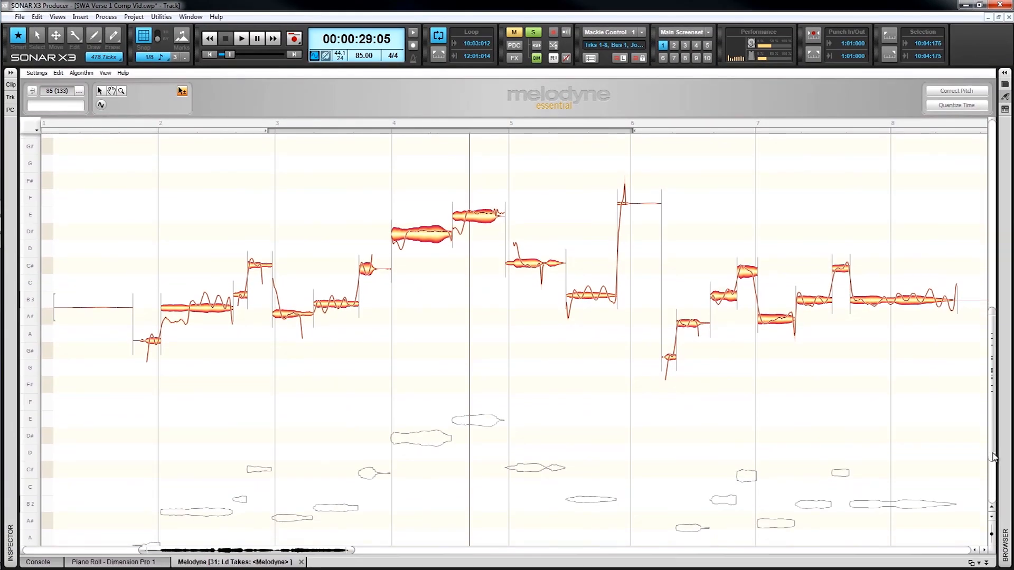
{"action": "double_click", "coordinate": [486, 427]}
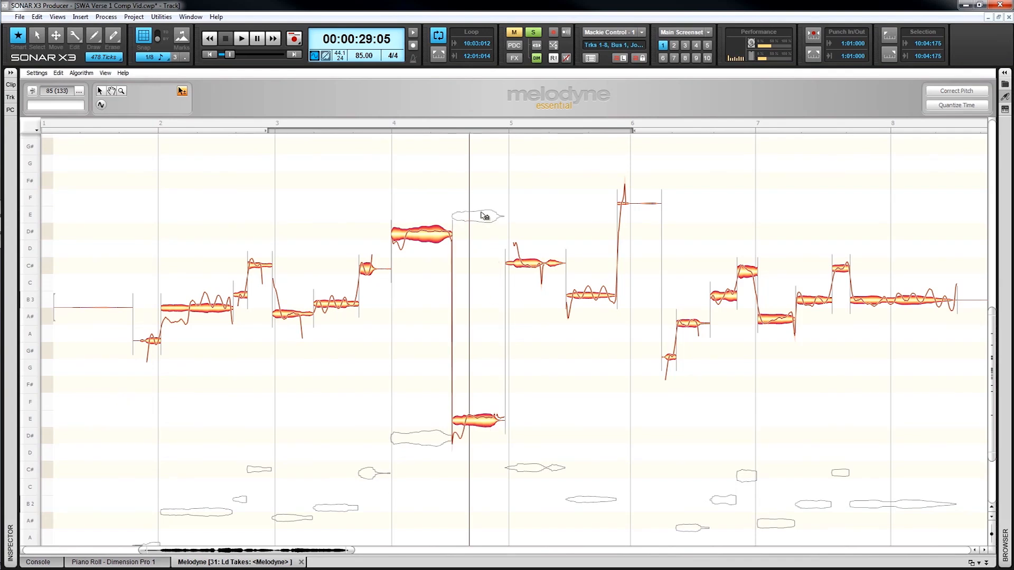
{"action": "double_click", "coordinate": [485, 216]}
{"action": "left_click", "coordinate": [101, 105]}
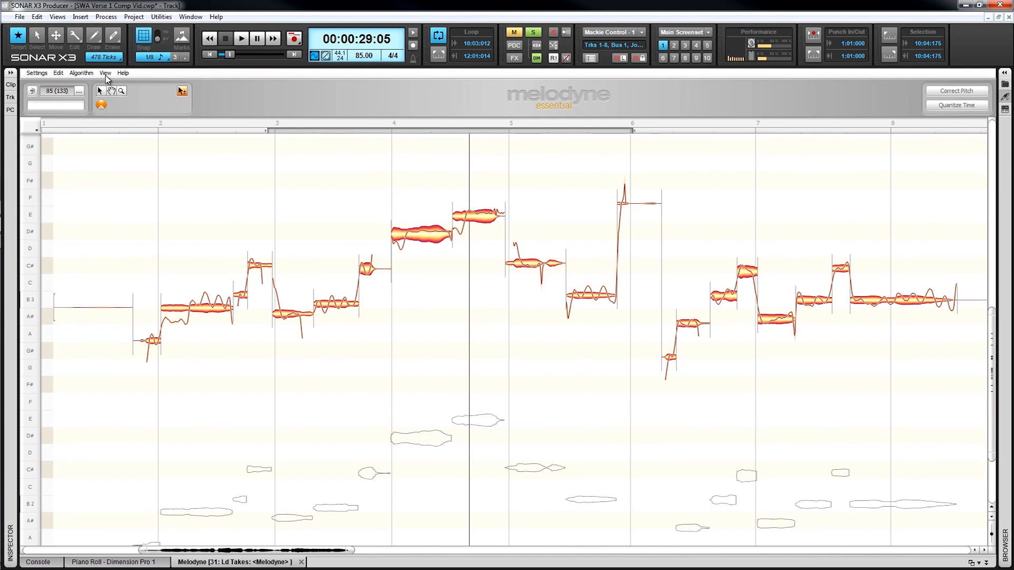
{"action": "left_click", "coordinate": [474, 219]}
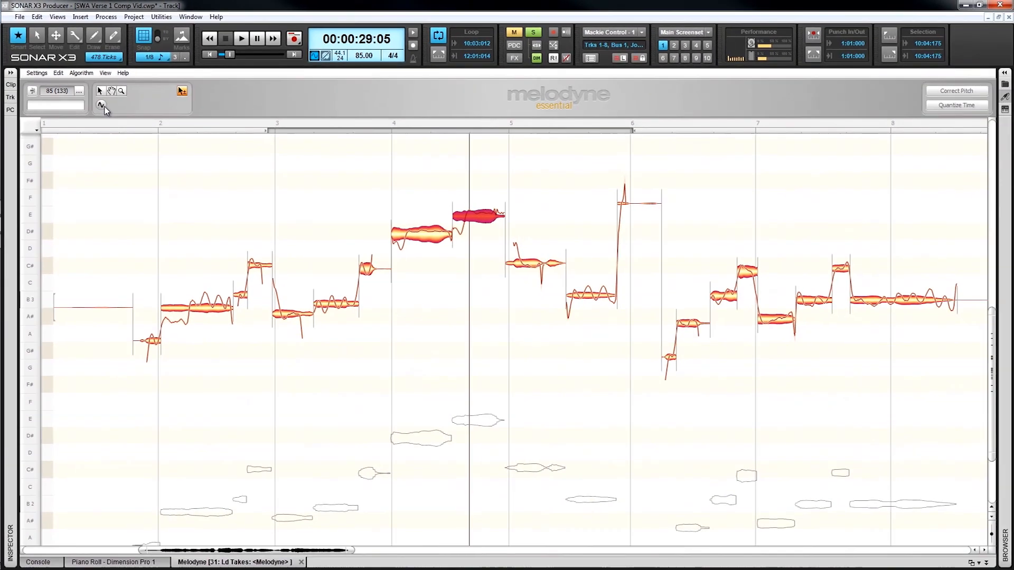
Split the D# 4 note near its middle, leave Detection Mode, and split the neighbouring E 4 note in bar 11
{"action": "double_click", "coordinate": [641, 346]}
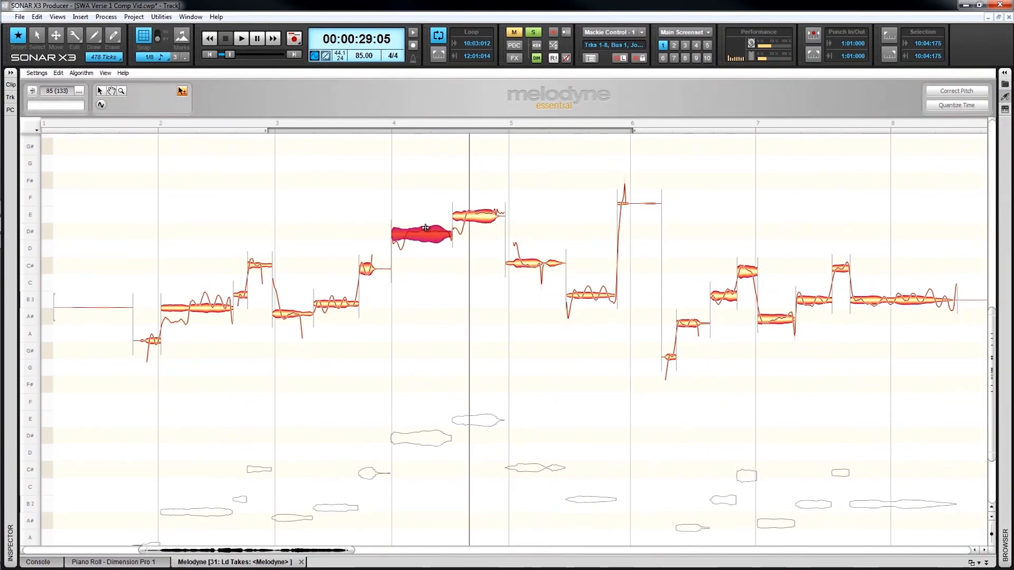
{"action": "mouse_move", "coordinate": [436, 233]}
{"action": "left_mouse_down"}
{"action": "mouse_move", "coordinate": [437, 215]}
{"action": "mouse_move", "coordinate": [436, 234]}
{"action": "left_mouse_up"}
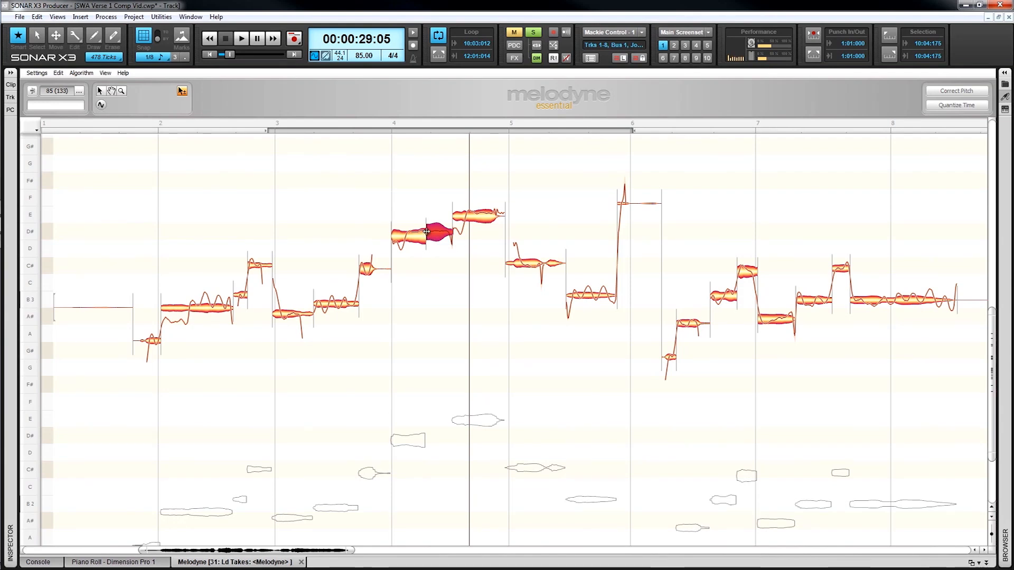
{"action": "left_click", "coordinate": [99, 91]}
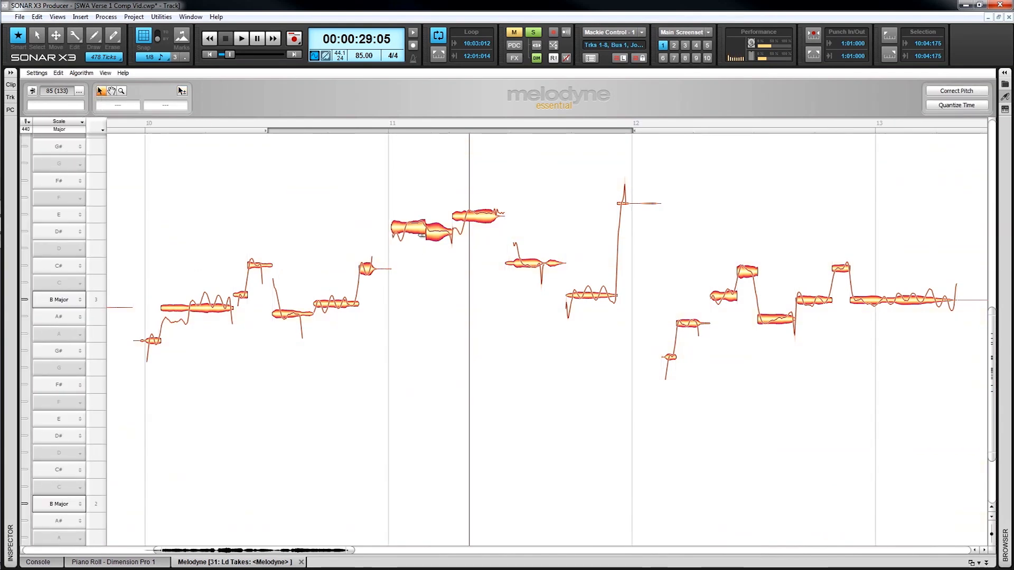
{"action": "double_click", "coordinate": [475, 207]}
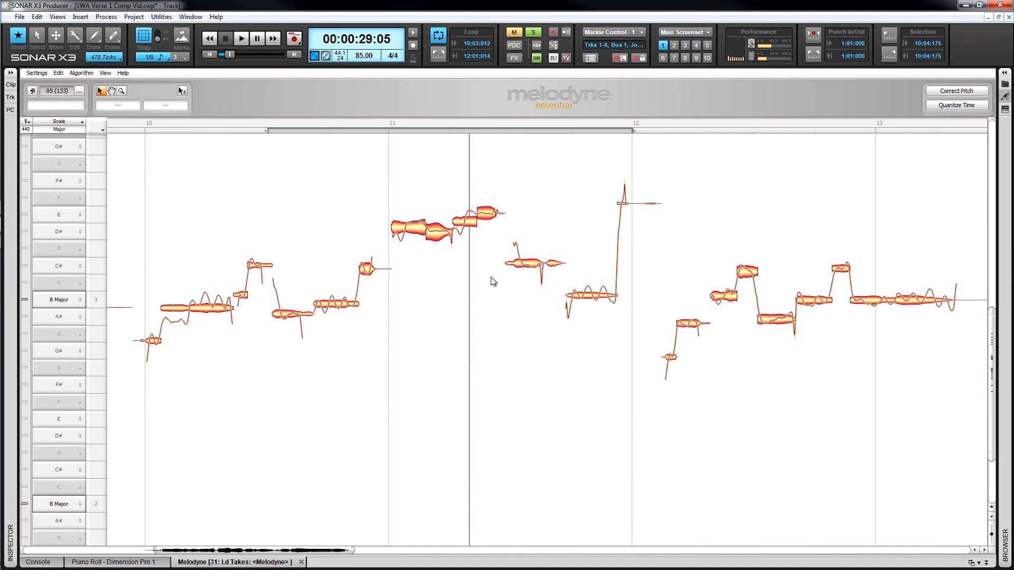